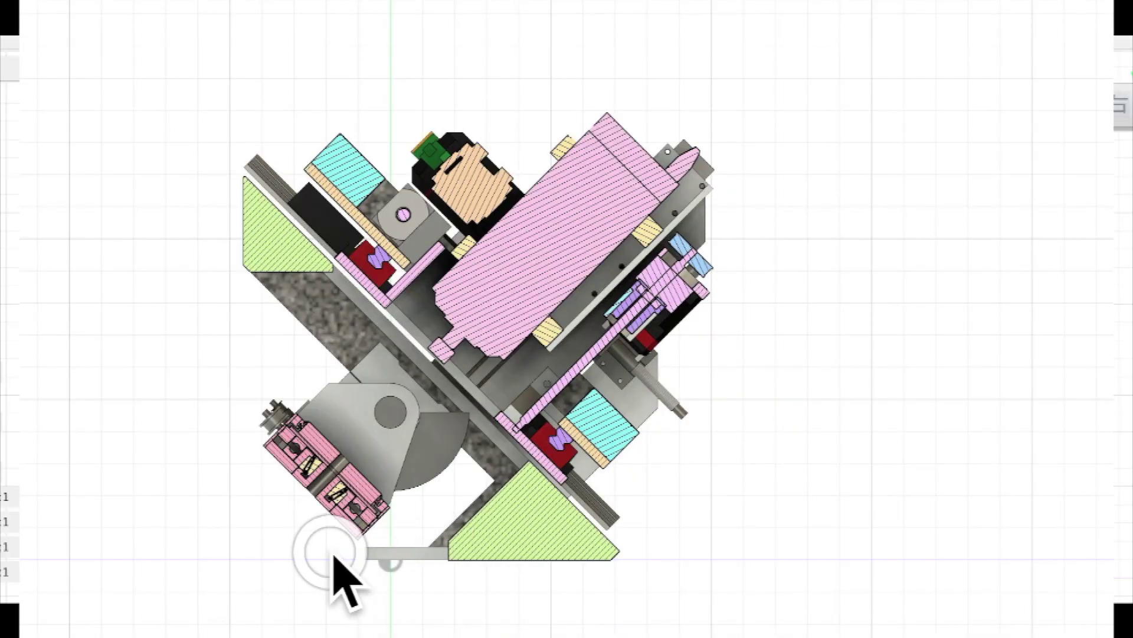
- In the sectioned Right view, pick an edge on the green triangular block
left_click(530, 487)
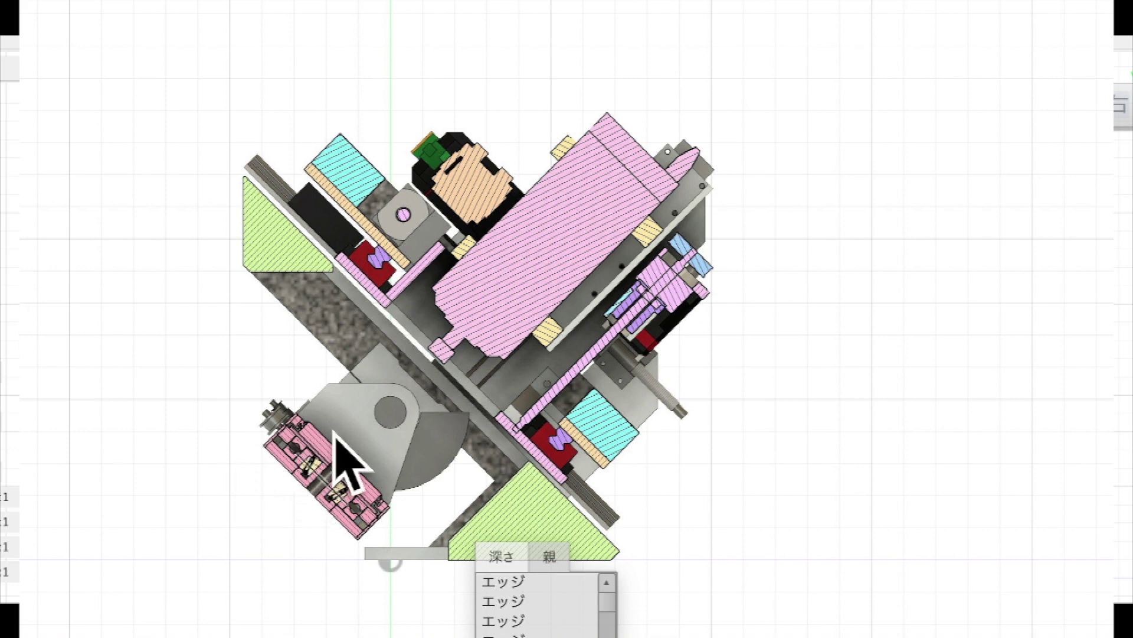
mouse_move(501, 472)
left_mouse_down()
mouse_move(379, 518)
mouse_move(463, 447)
left_mouse_up()
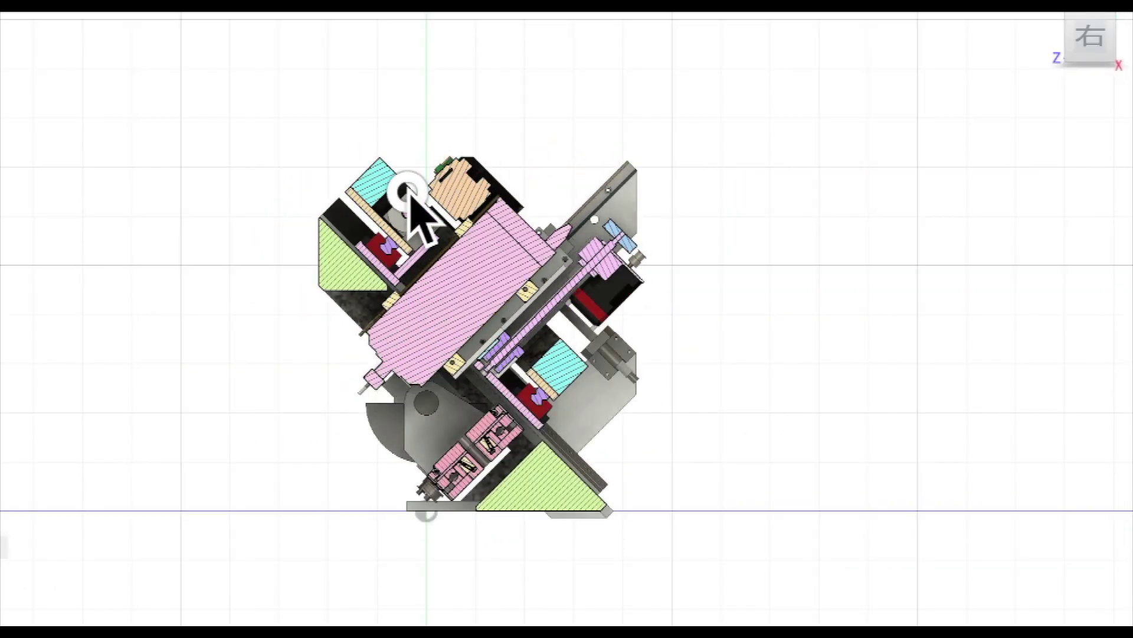
- Orbit the sectioned machine into perspective, snapping once via the ViewCube
middle_click_drag(110, 400, 202, 430, "shift")
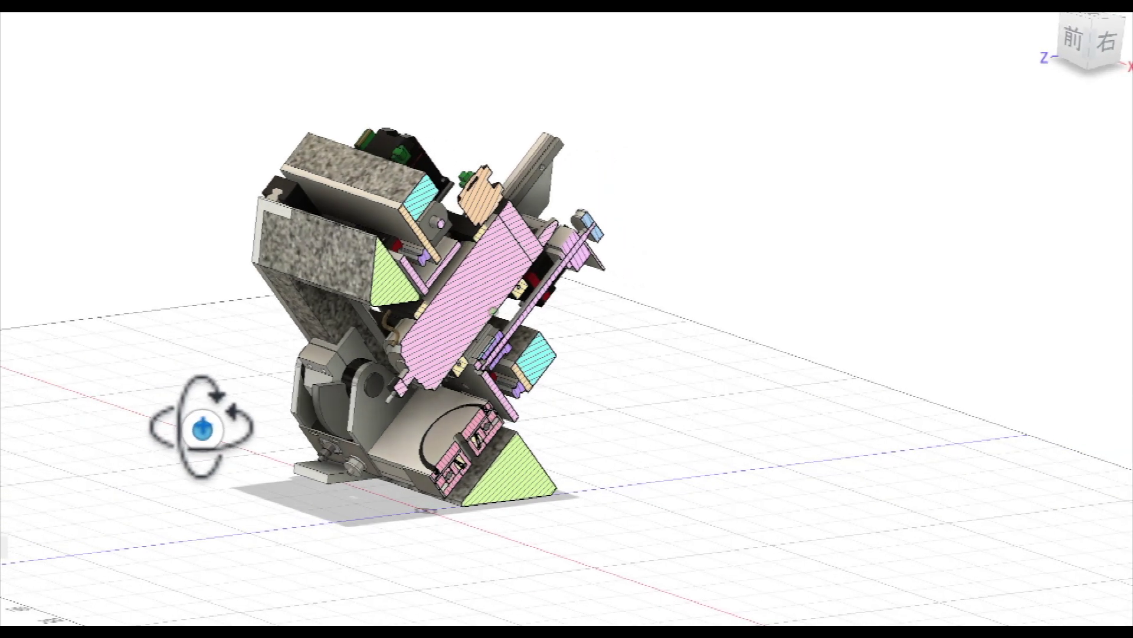
middle_click_drag(202, 429, 232, 451, "shift")
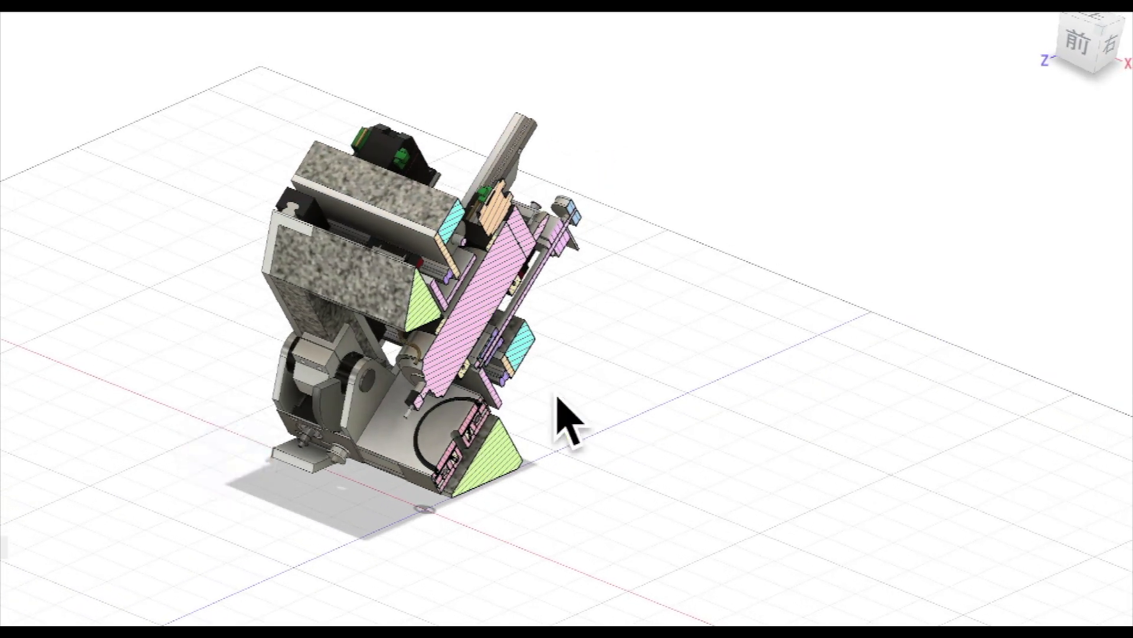
left_click(1103, 40)
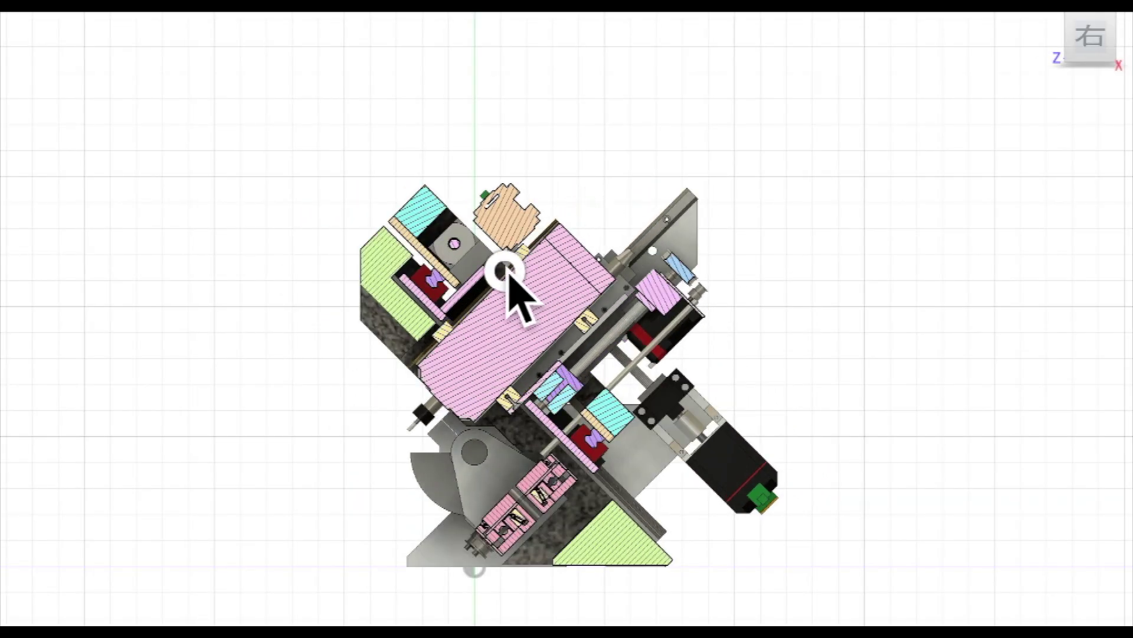
mouse_move(489, 276)
middle_mouse_down("shift")
mouse_move(853, 372)
mouse_move(840, 371)
middle_mouse_up("shift")
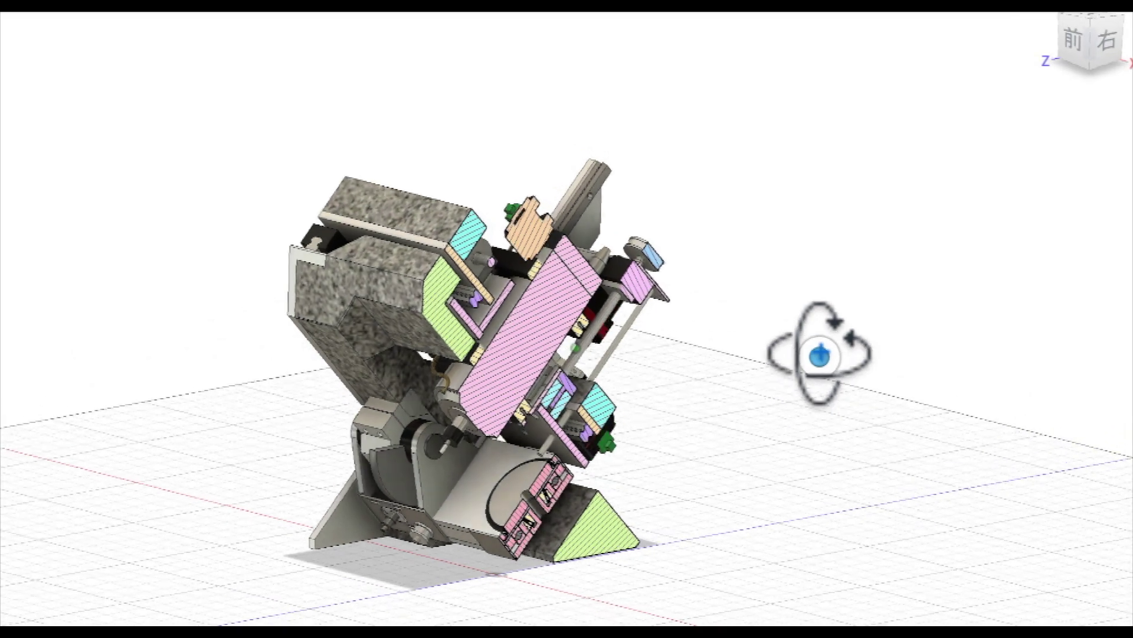
scroll(671, 494, "up", 2)
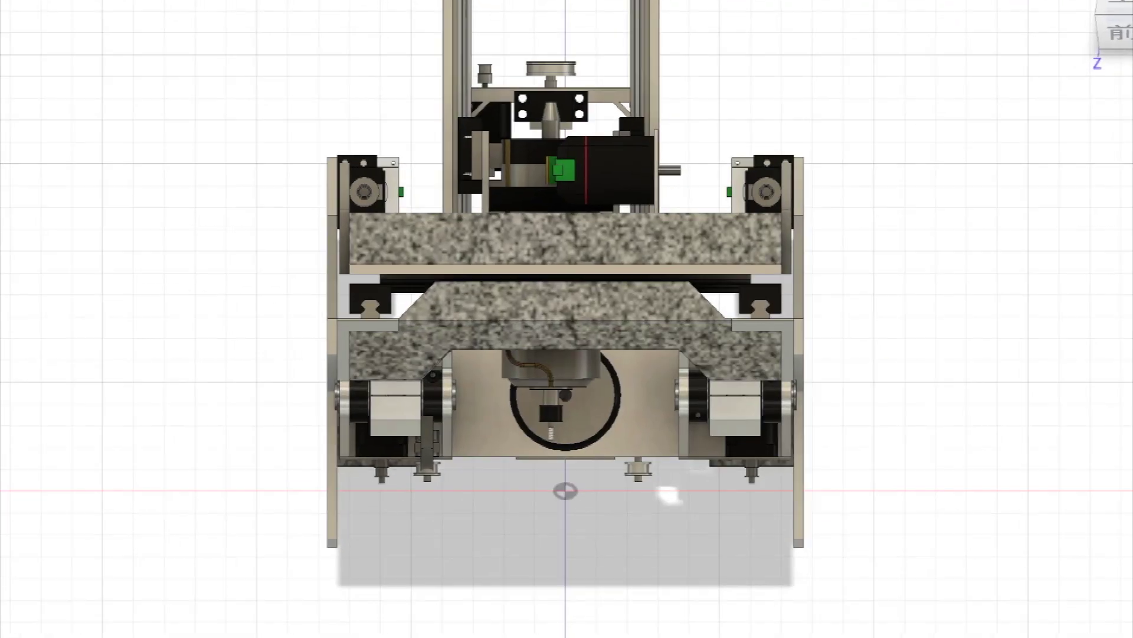
scroll(666, 500, "up", 2)
scroll(717, 354, "up", 1)
scroll(717, 354, "up", 2)
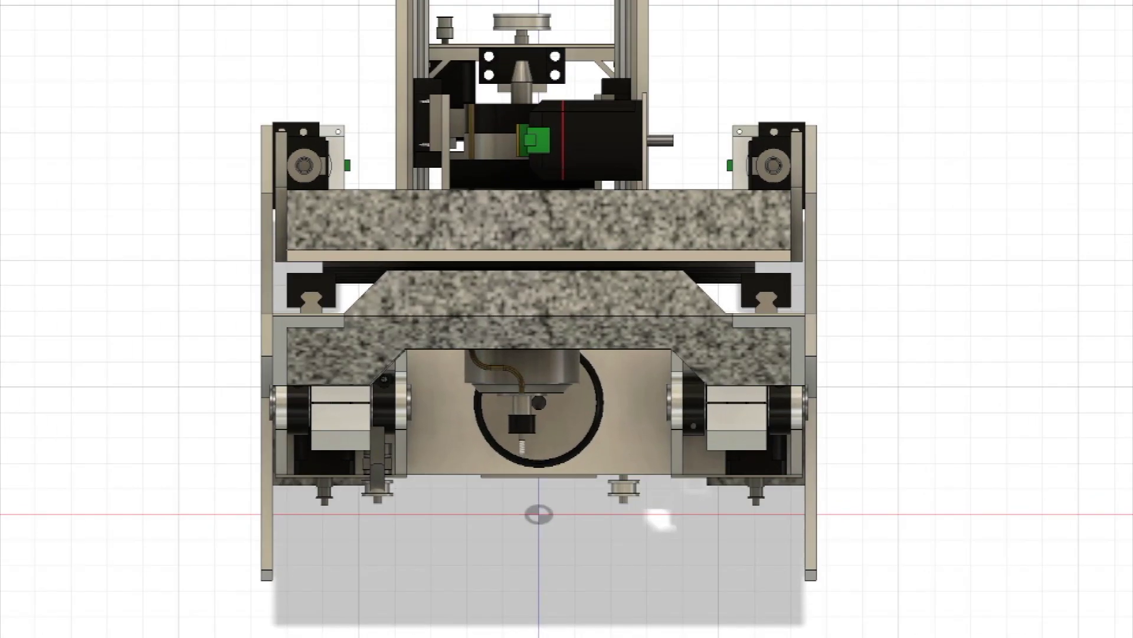
scroll(724, 342, "up", 2)
scroll(725, 342, "up", 1)
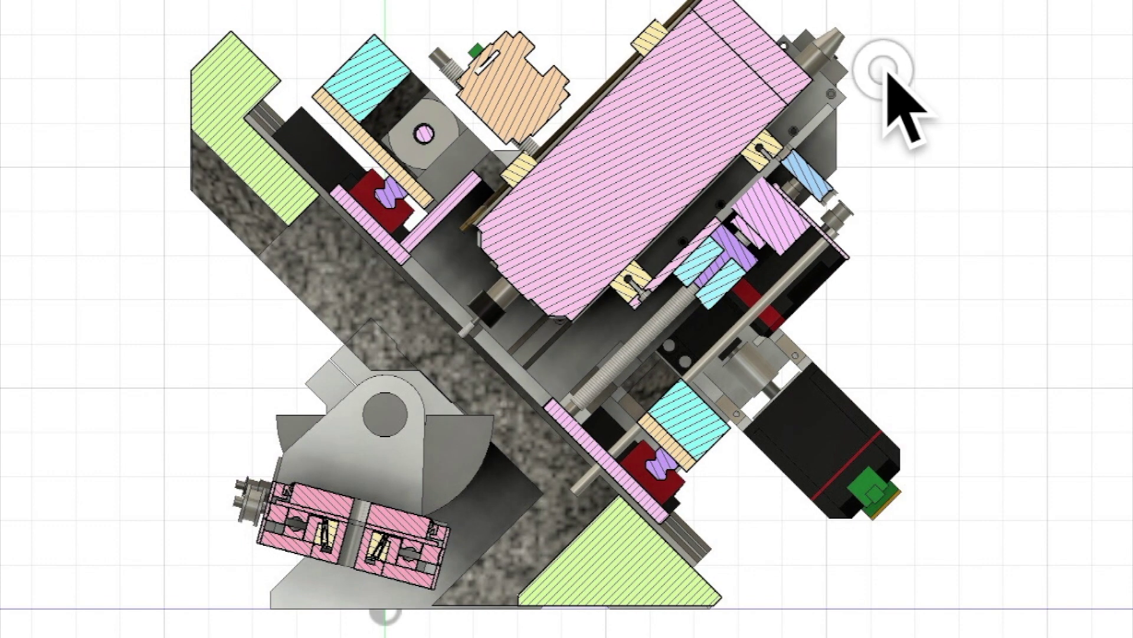
- Slide the spindle carriage down and back, then move the base plate under the machine
left_click_drag(886, 66, 978, 154)
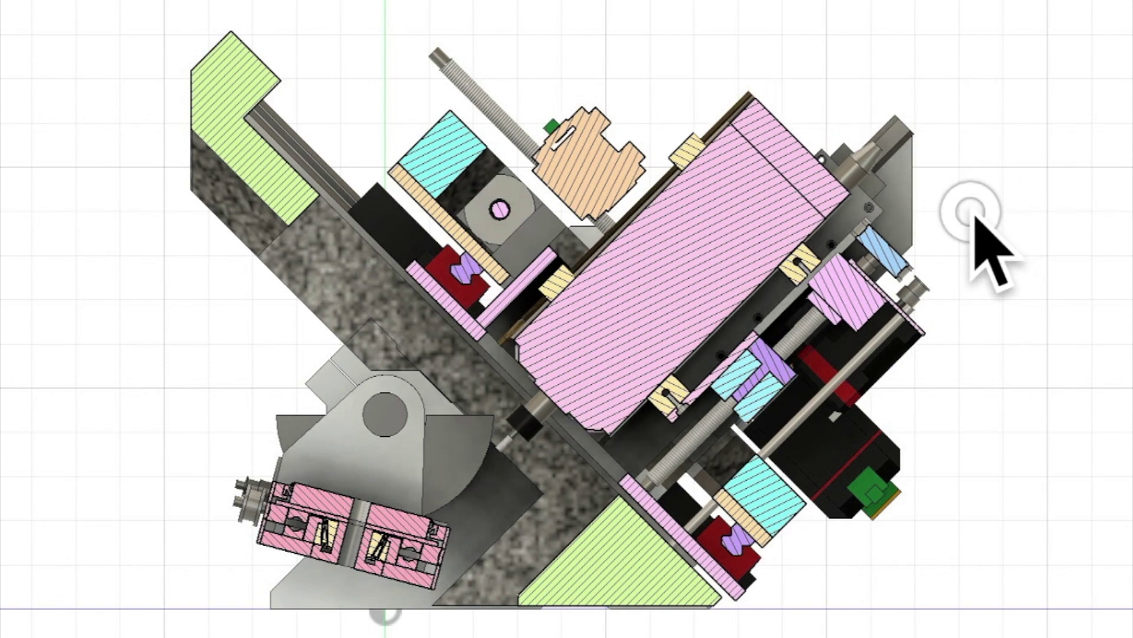
left_click_drag(991, 204, 963, 254)
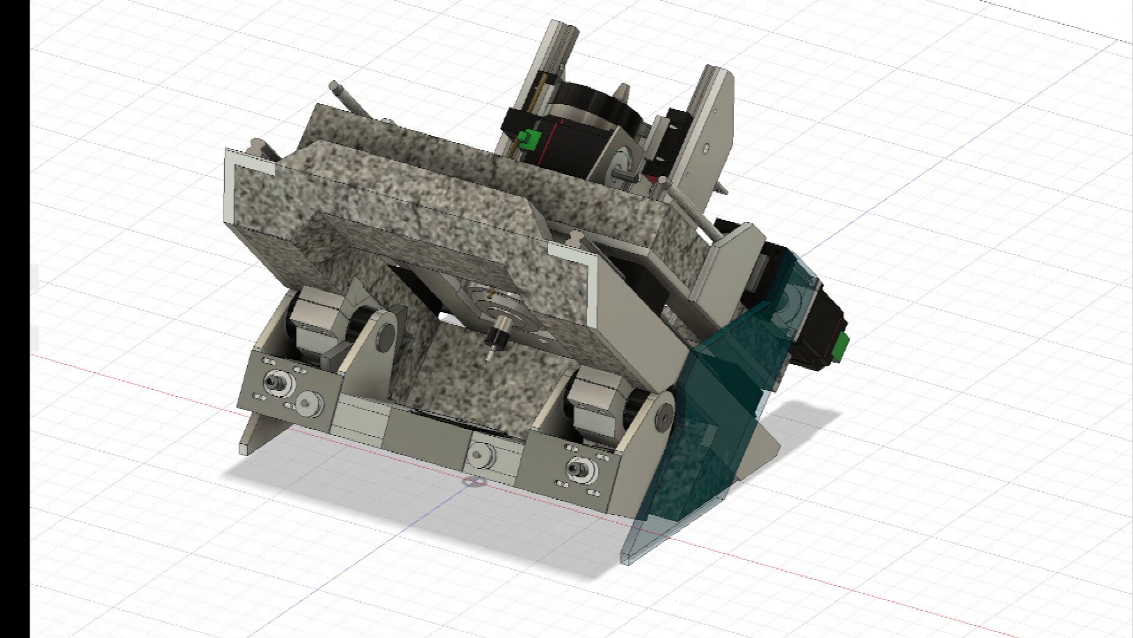
left_click_drag(147, 637, 423, 549)
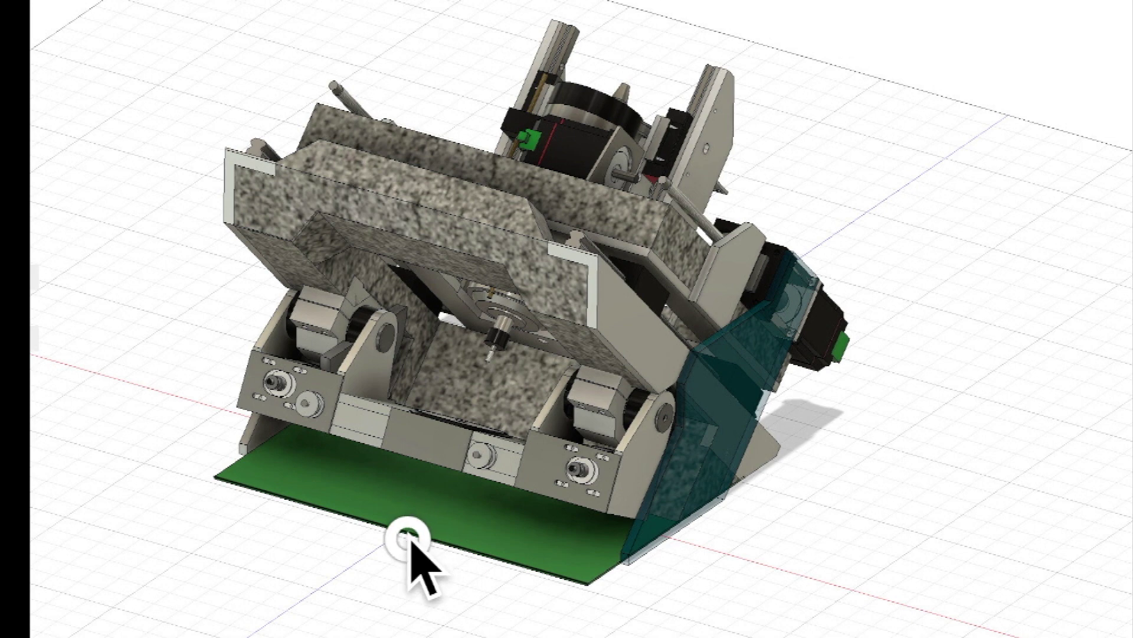
left_click_drag(408, 540, 230, 636)
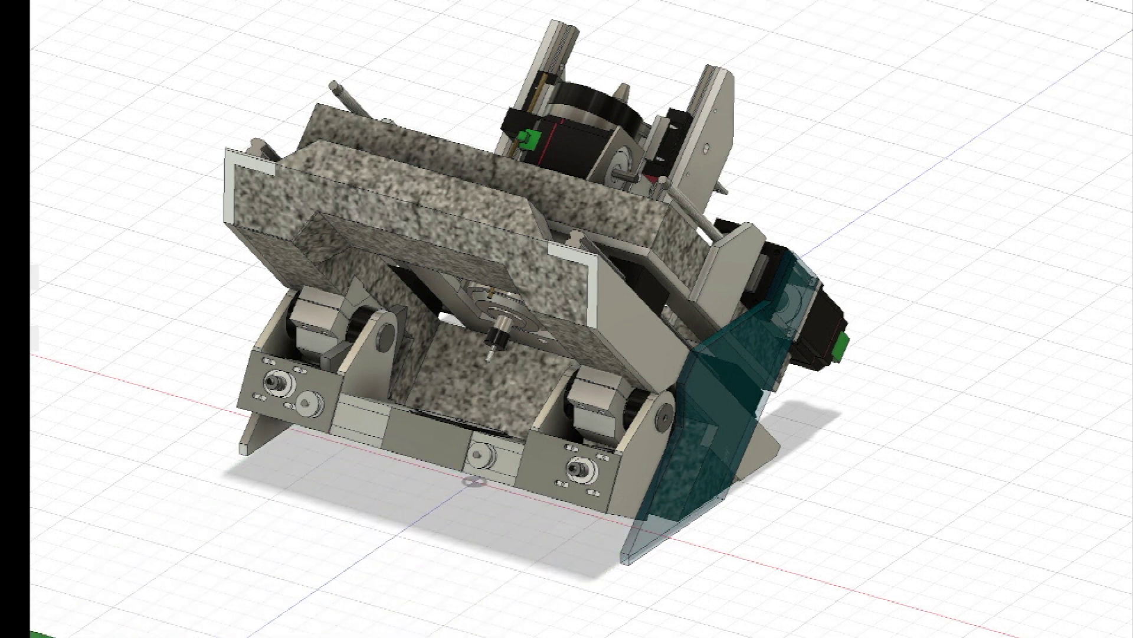